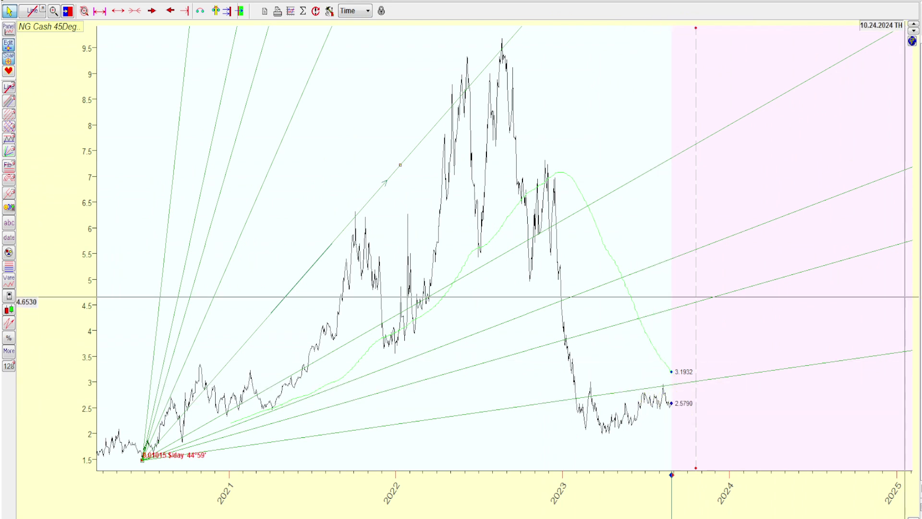
Step: Replace the green angle fan from the 2020 low with the red descending fan from the 2022 high, and clear that fan
key("Delete")
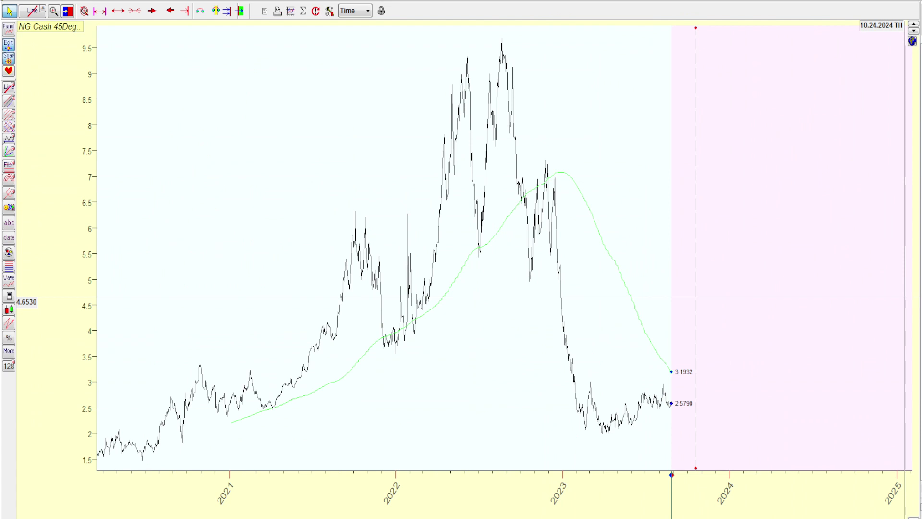
key("ctrl+z")
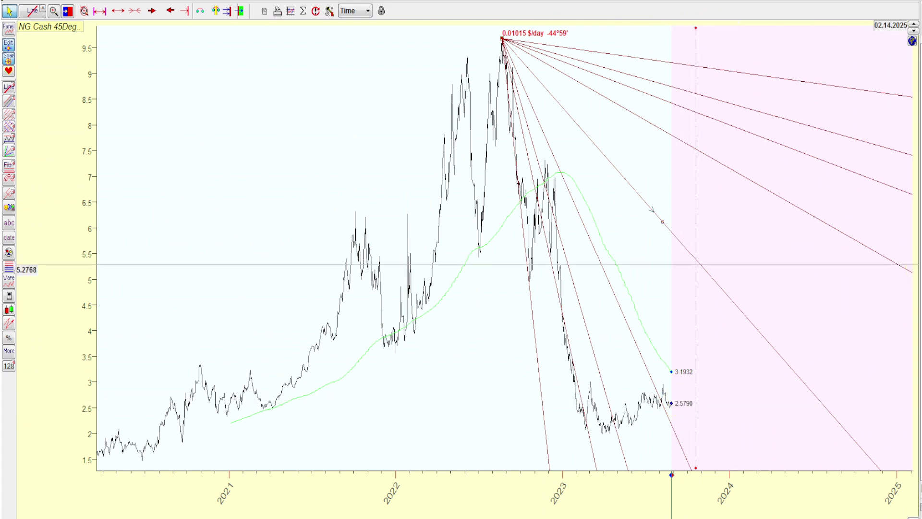
key("Delete")
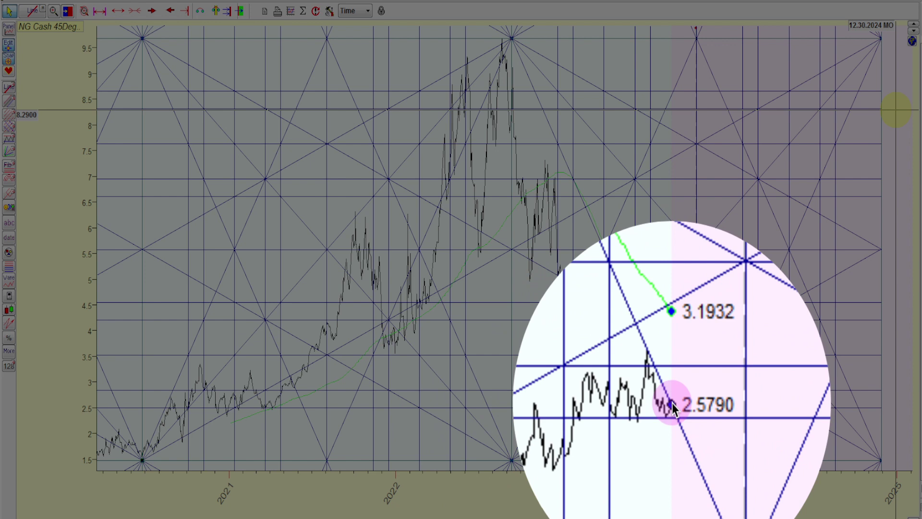
Step: Examine where the latest price sits against the blue grid's diagonal, vertical and horizontal lines
left_click(672, 403)
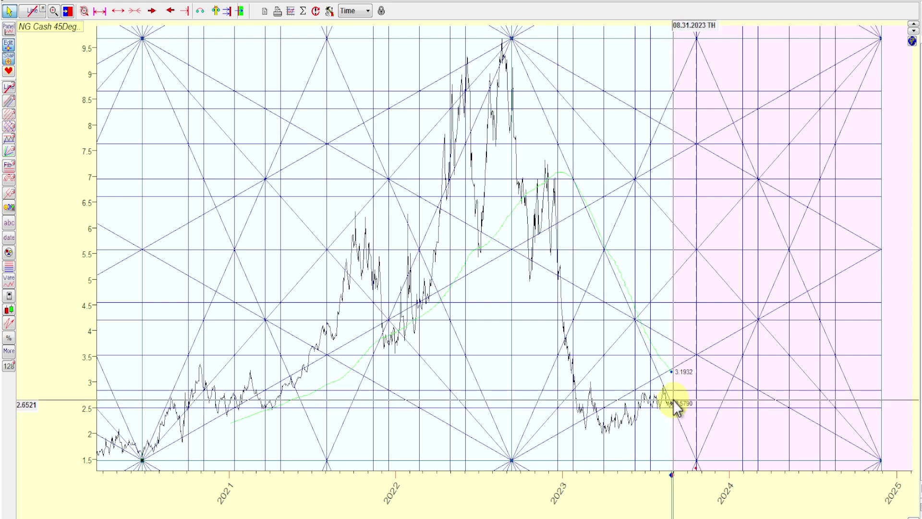
left_click(678, 390)
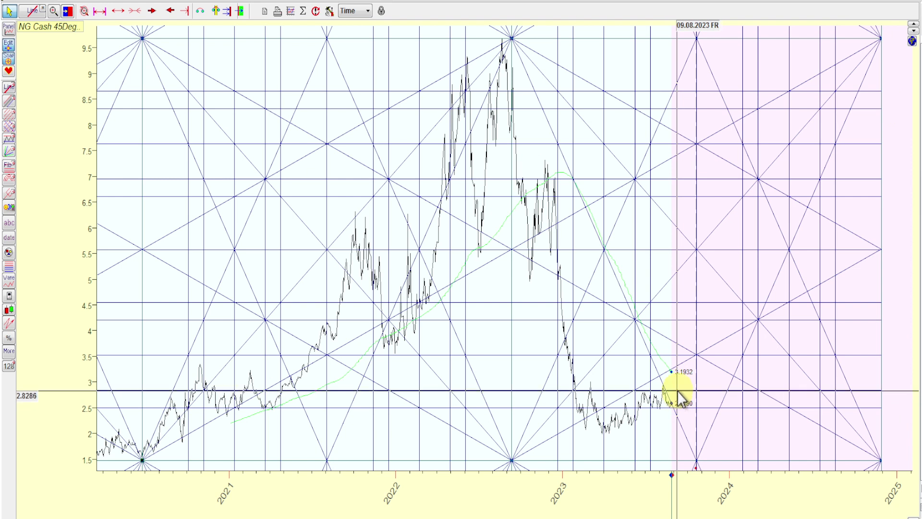
left_click(679, 390)
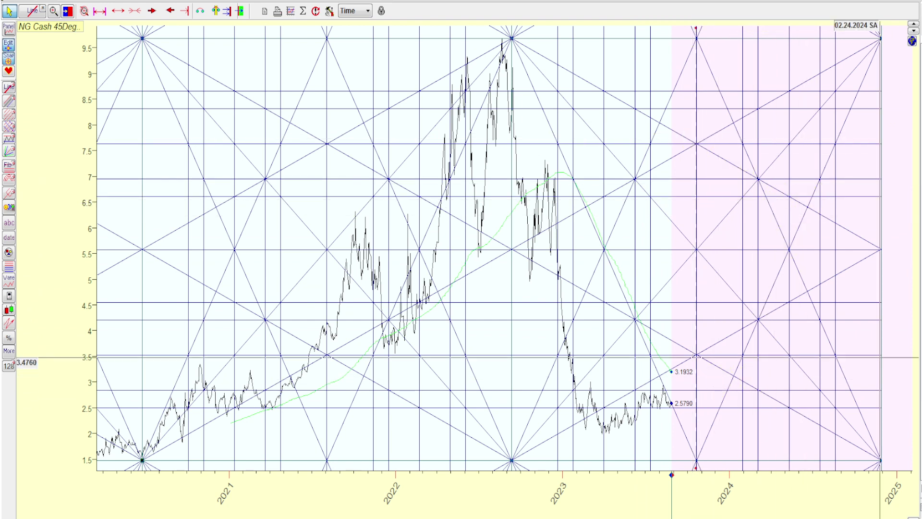
Step: Replace the blue grid with the rising fan from the first 2023 low, then with the green fan from the lower 2023 bottom
key("Delete")
key("ctrl+z")
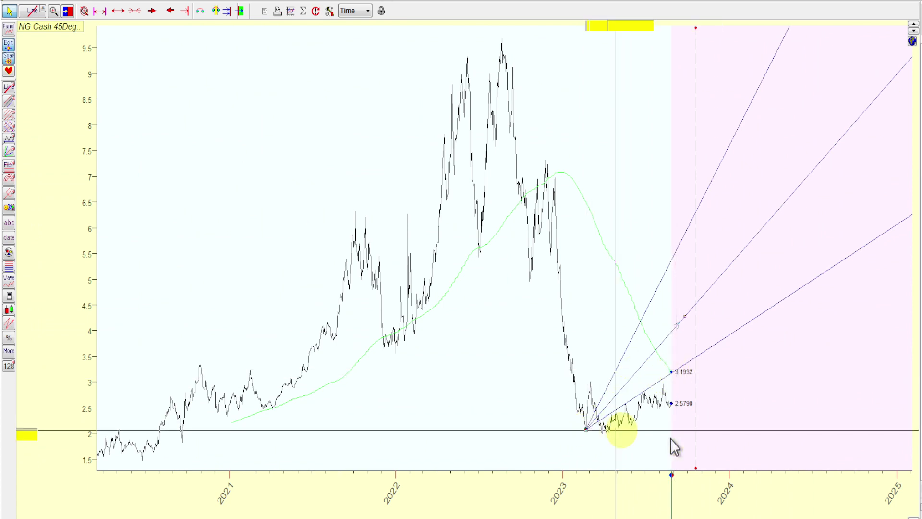
key("Delete")
key("ctrl+z")
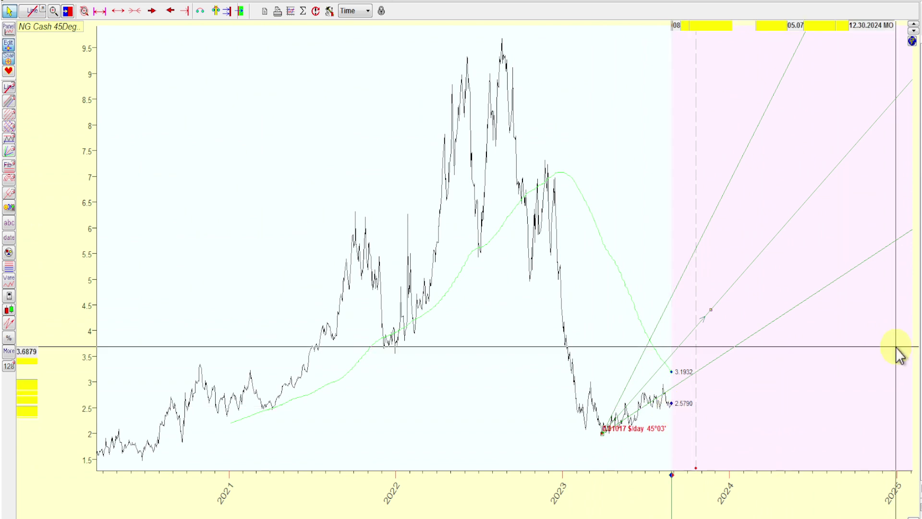
Step: Replace the green rising fan with the subdivided blue square spanning the 2022 high to the 2023 low
key("Delete")
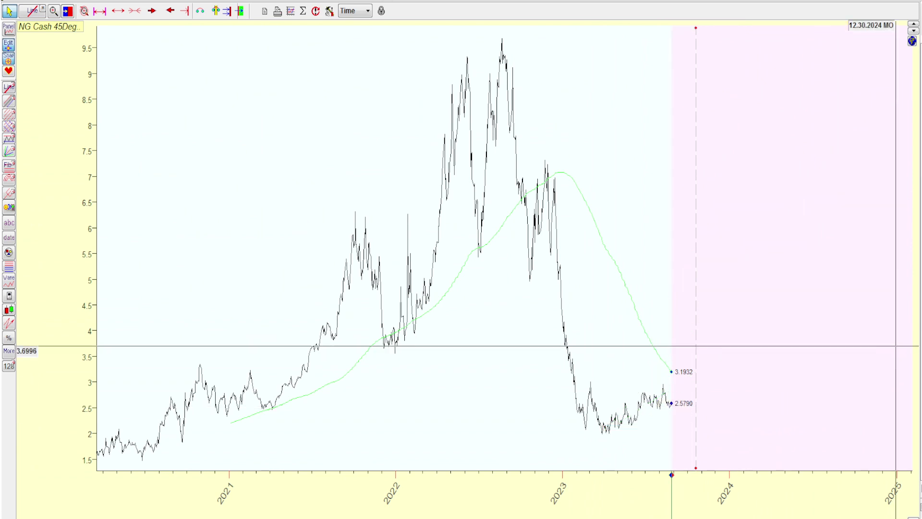
key("ctrl+z")
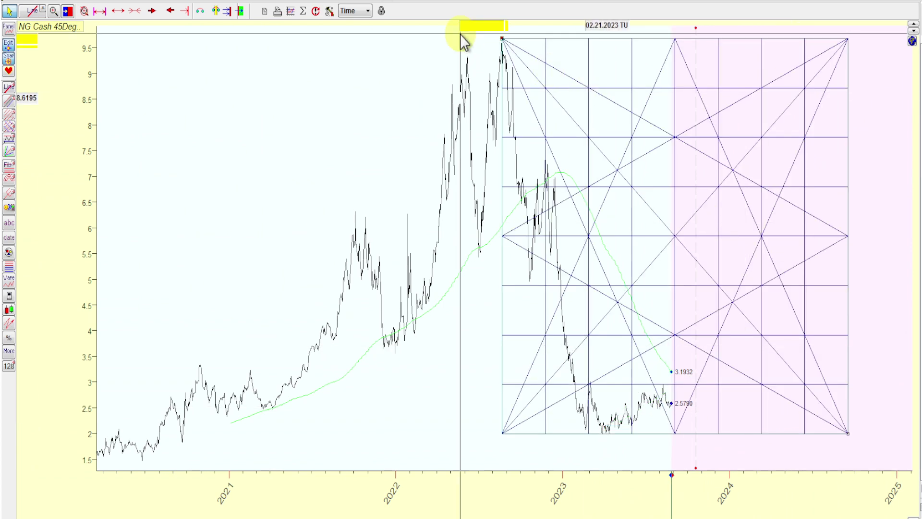
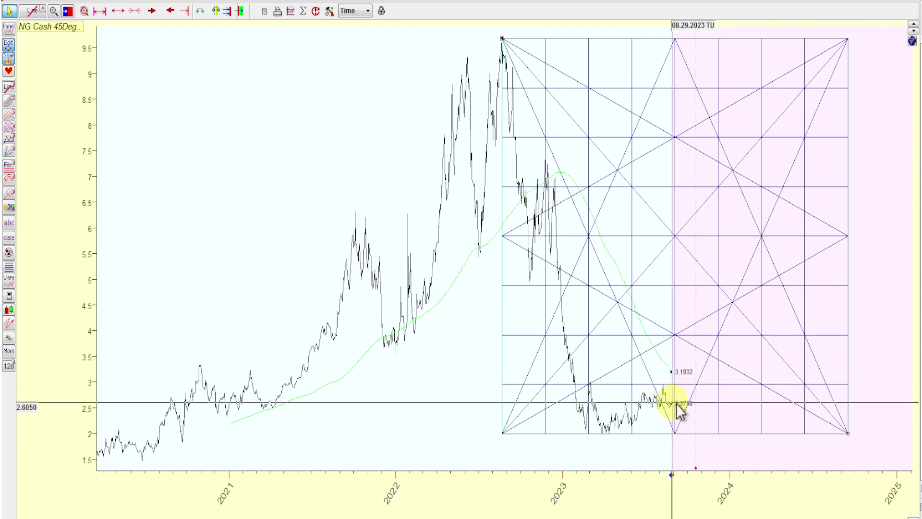
key("Delete")
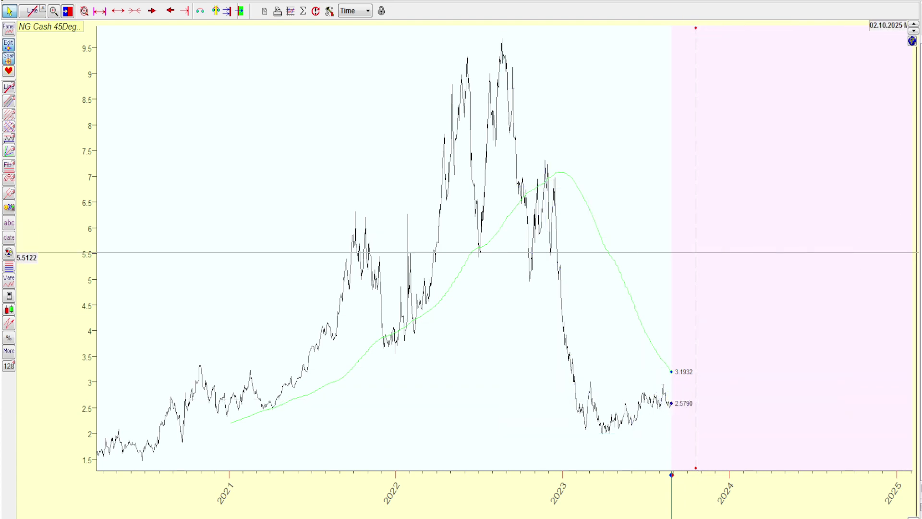
key("ctrl+z")
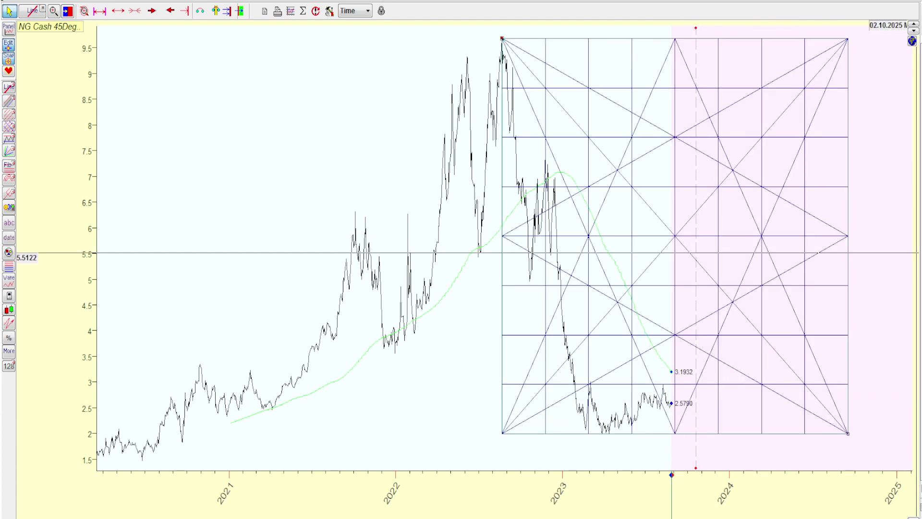
Step: Replace the square with the yellow arc through the 2022 high, then with the yellow circle centred above the 2022 high
key("Delete")
key("ctrl+z")
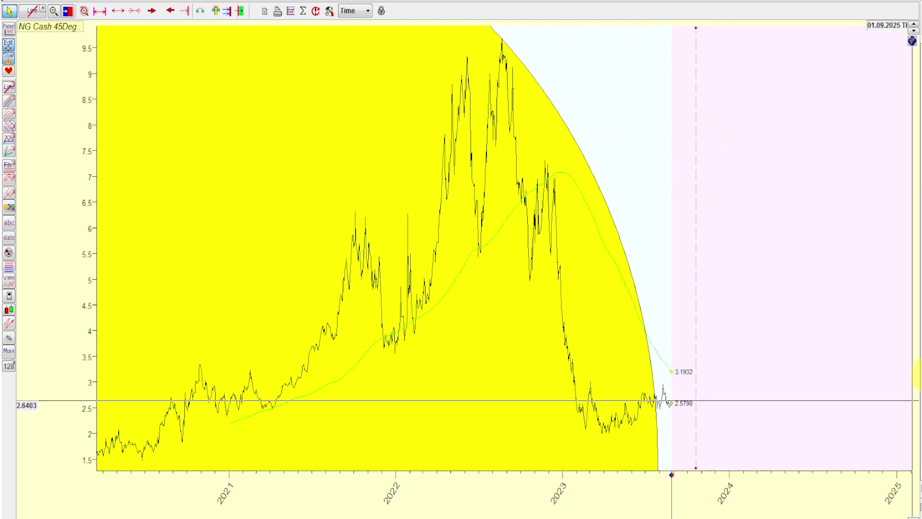
key("Delete")
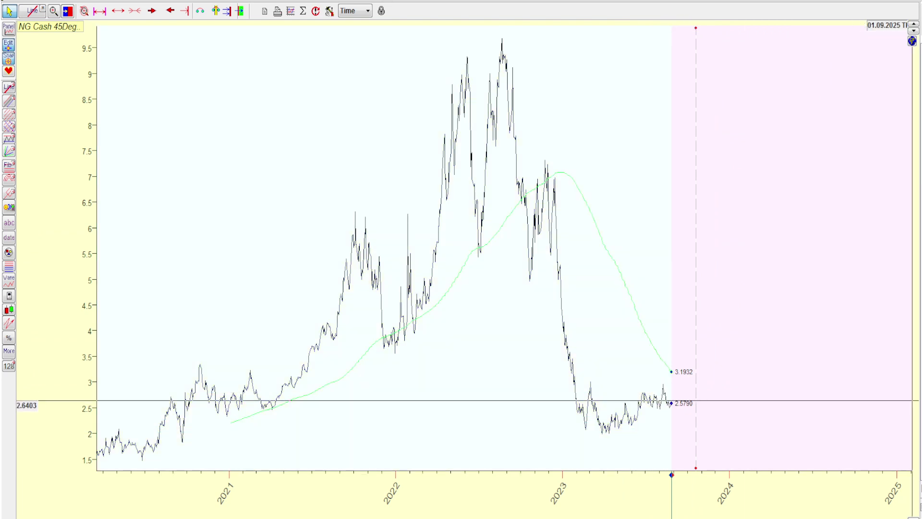
key("ctrl+z")
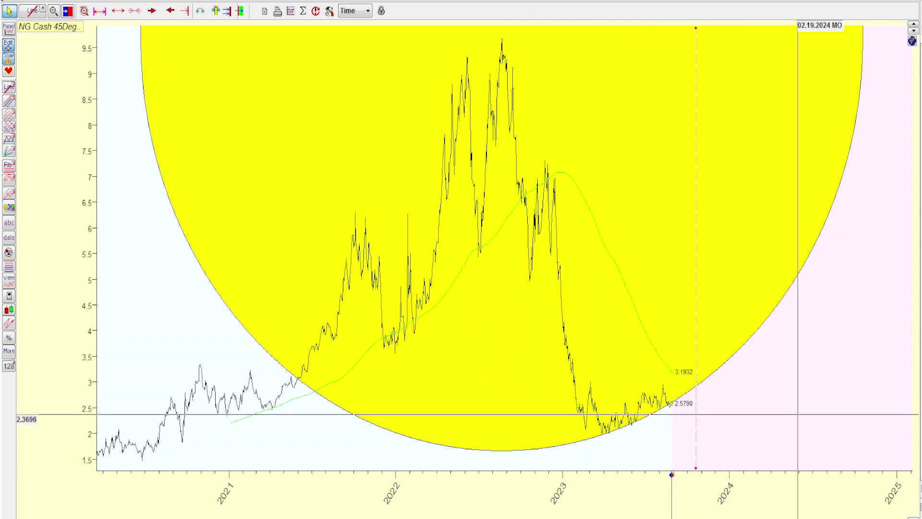
Step: Clear the yellow circle, the pitchfork with its dashed levels, and both sets of early-2023 retracement levels
key("Delete")
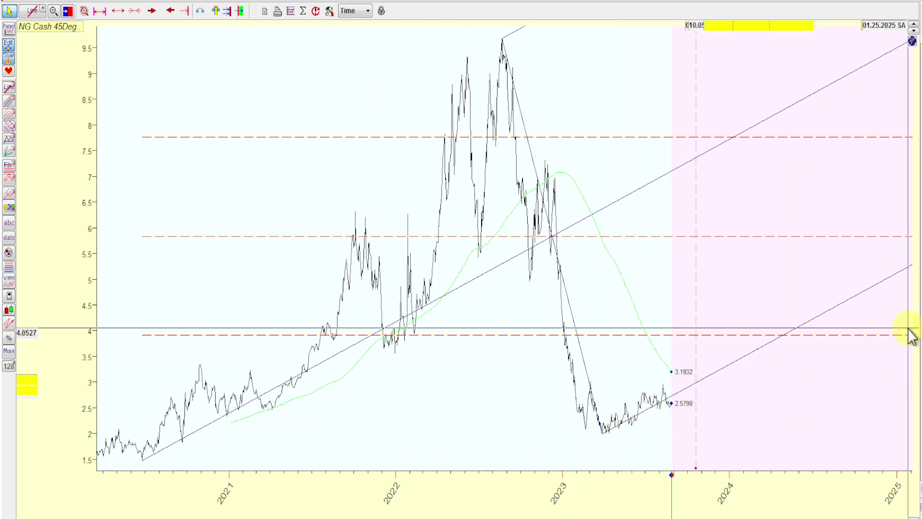
key("Delete")
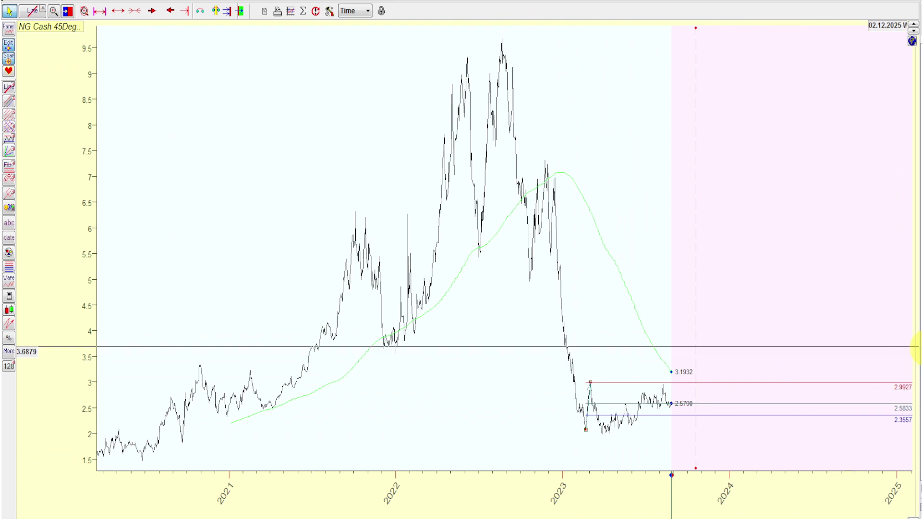
key("Delete")
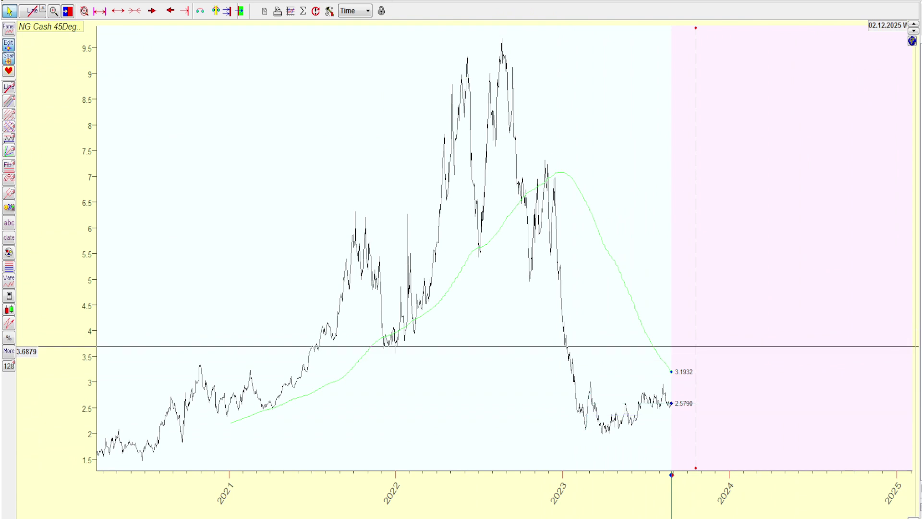
key("ctrl+z")
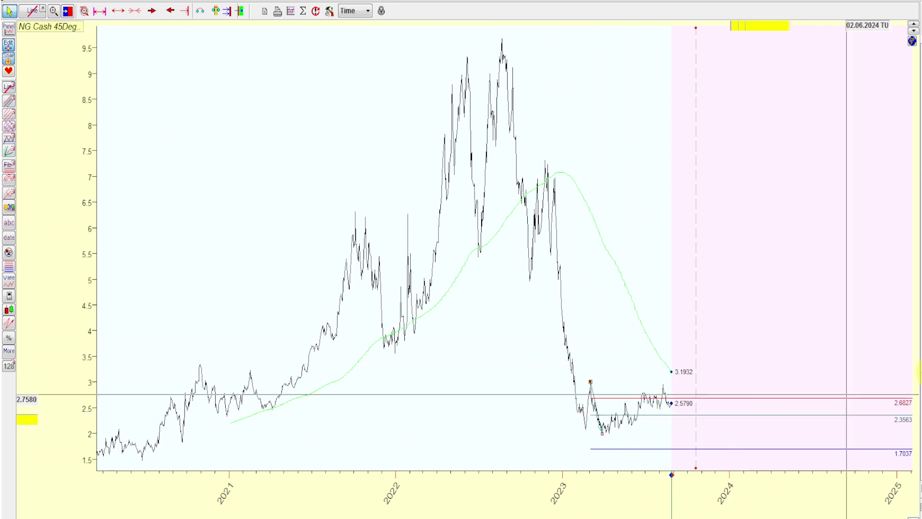
key("Delete")
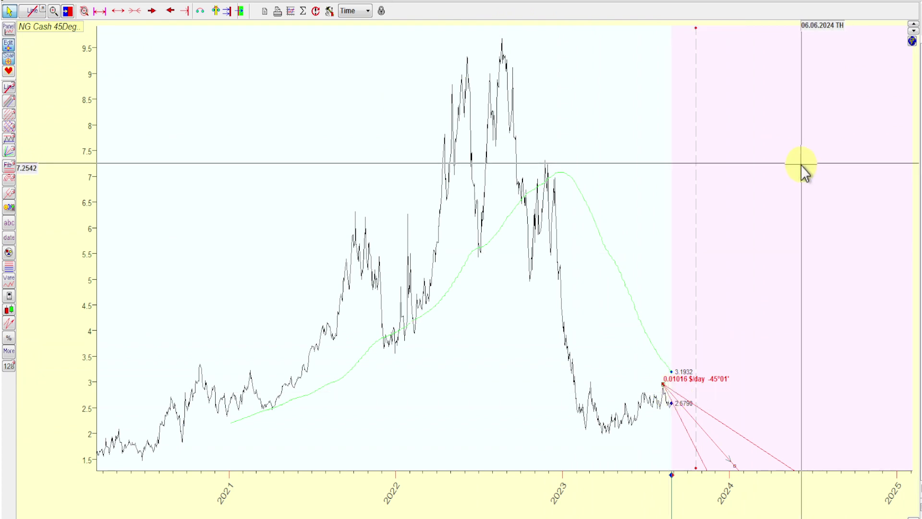
Step: Inspect the origin of the red descending fan at the August 2023 high and clear the fan
left_click(669, 386)
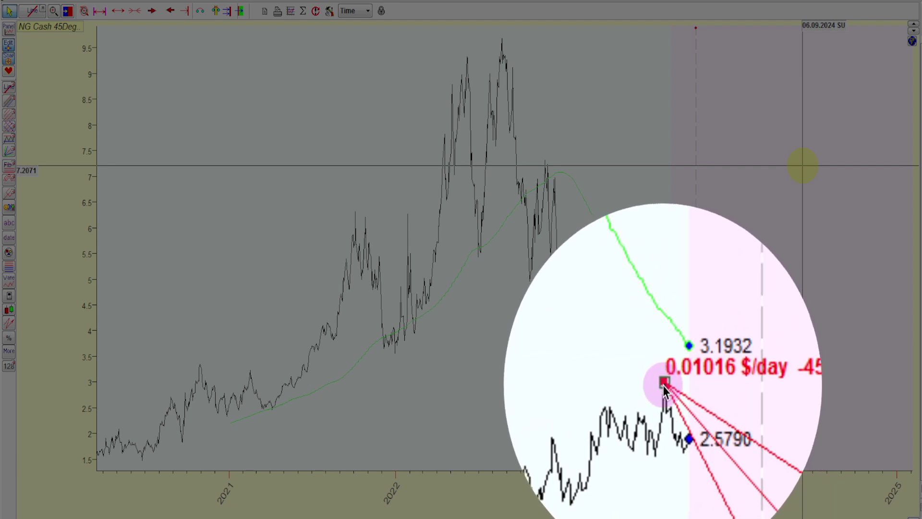
left_click(664, 384)
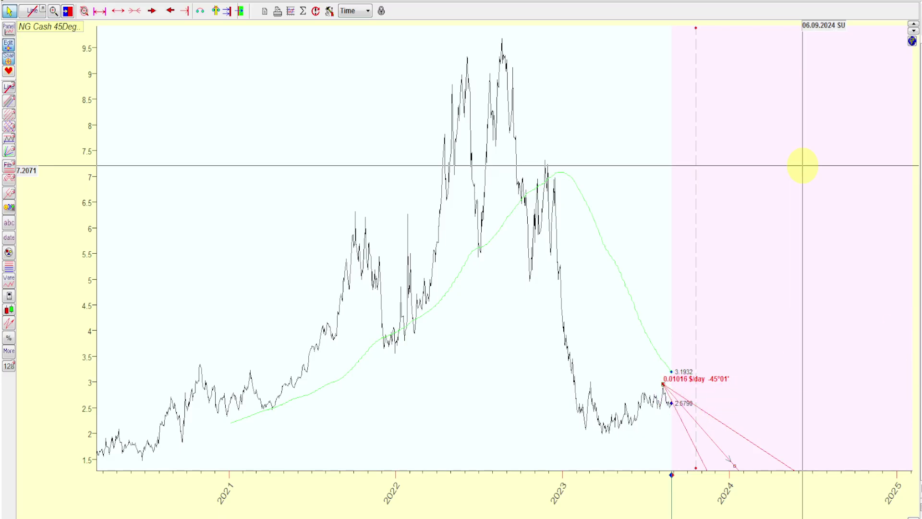
key("Delete")
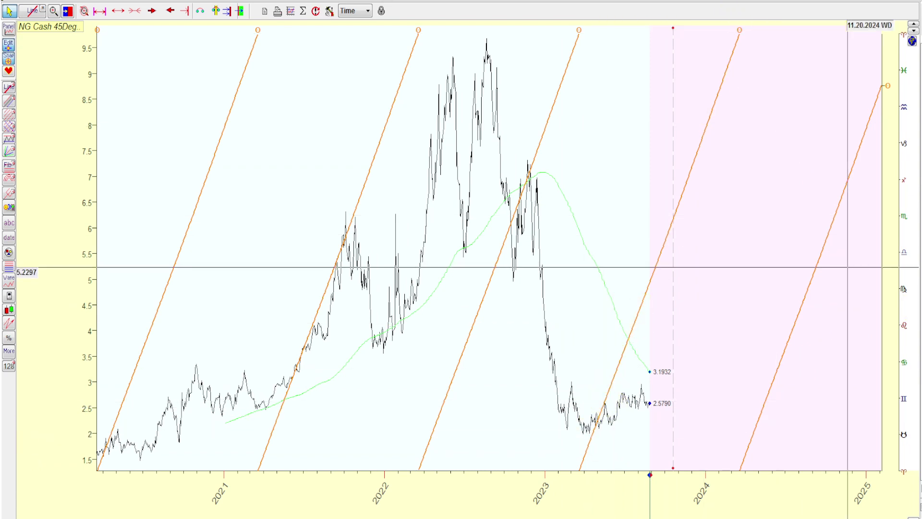
Step: Examine the crossings of the orange Sun line with the Mercury and Venus lines around August to October 2023
left_click(766, 409)
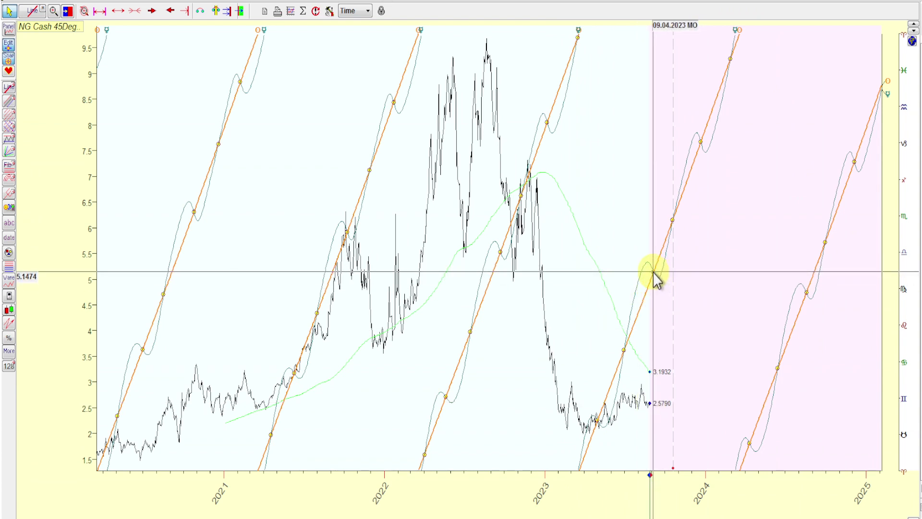
left_click(673, 229)
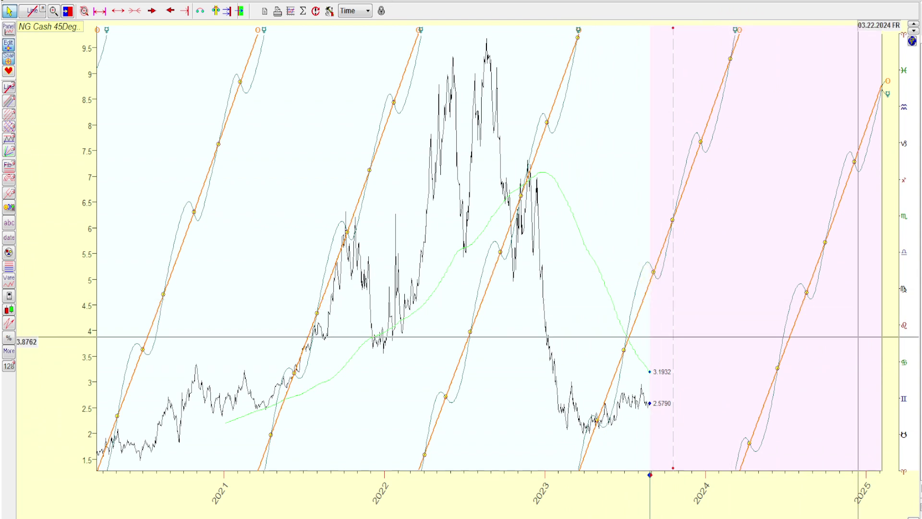
key("ctrl+z")
key("ctrl+y")
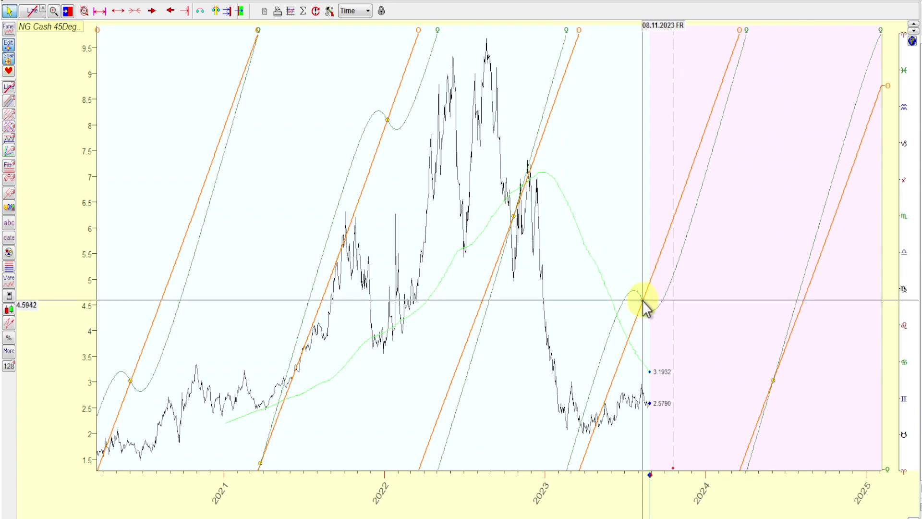
left_click_drag(643, 299, 919, 348)
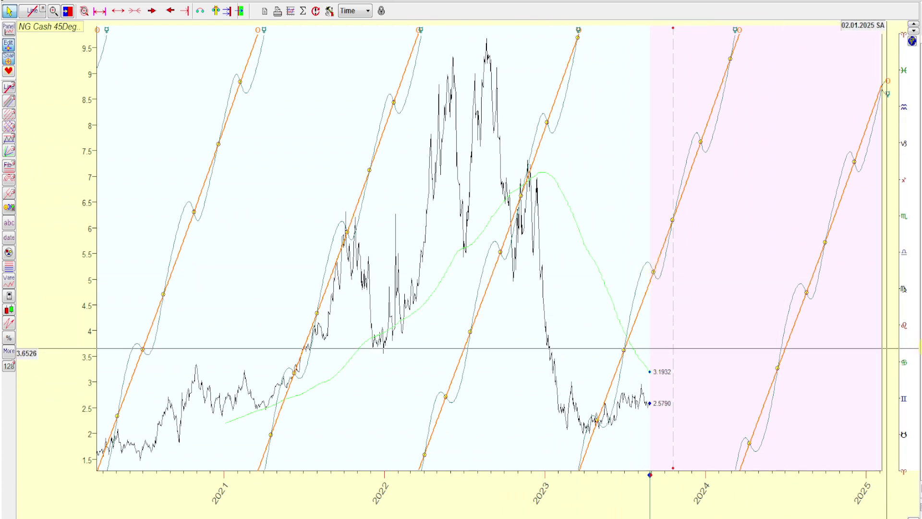